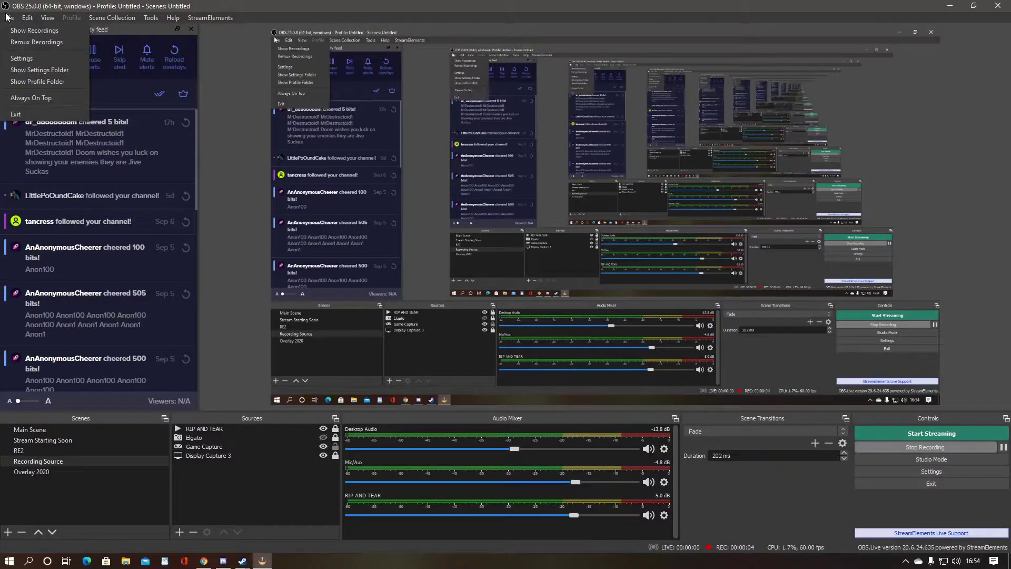
Open the OBS settings and look over the assigned hotkeys.
left_click(21, 58)
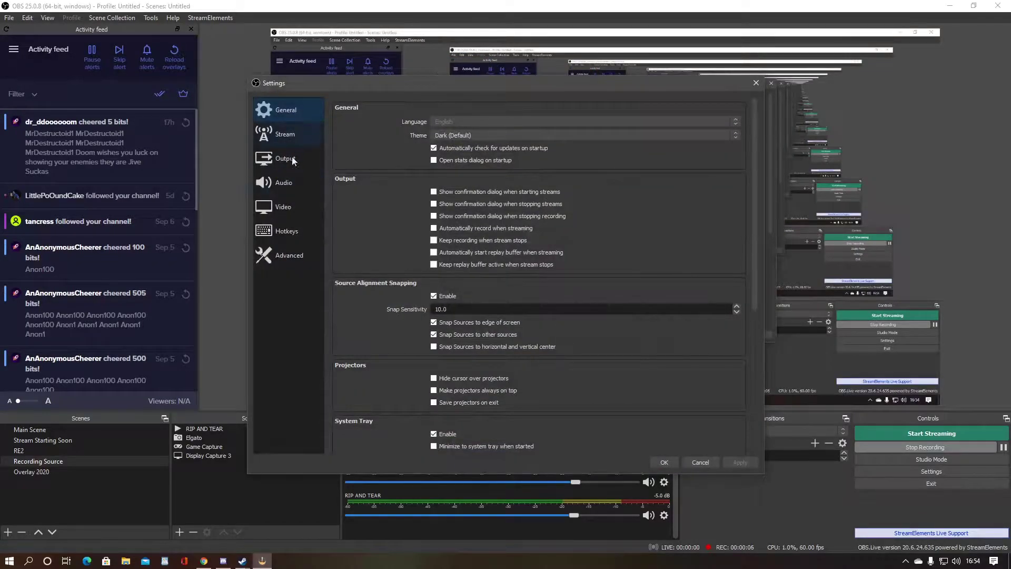
left_click(294, 239)
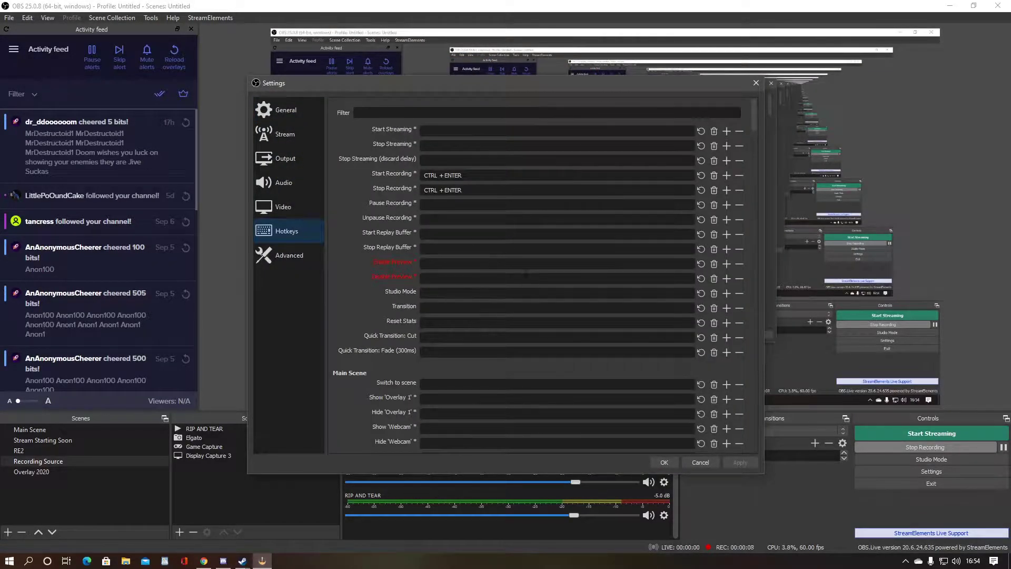
scroll(523, 272, "down", 1)
scroll(428, 171, "up", 1)
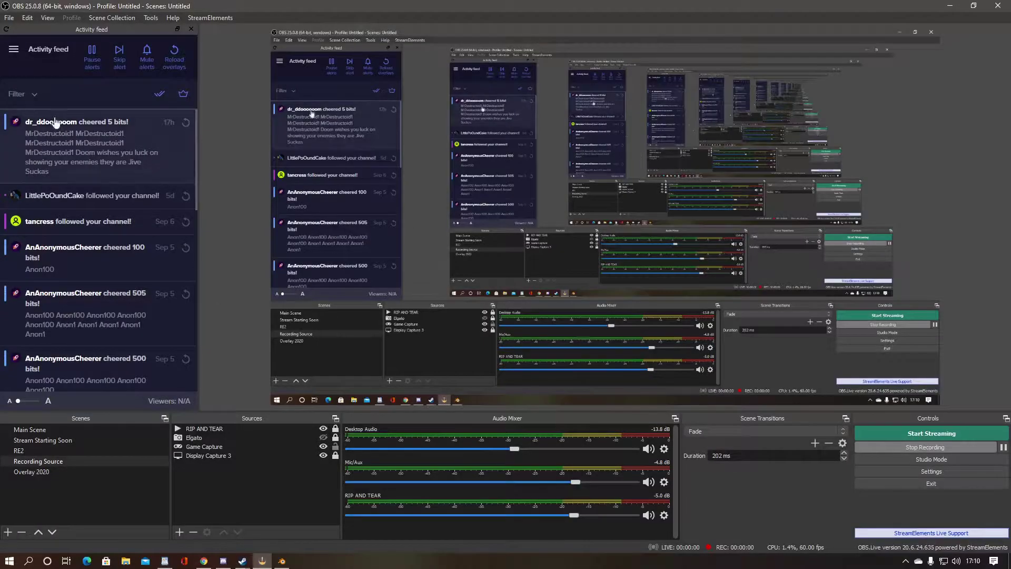
Open the Output page of the OBS settings.
left_click(10, 19)
left_click(22, 58)
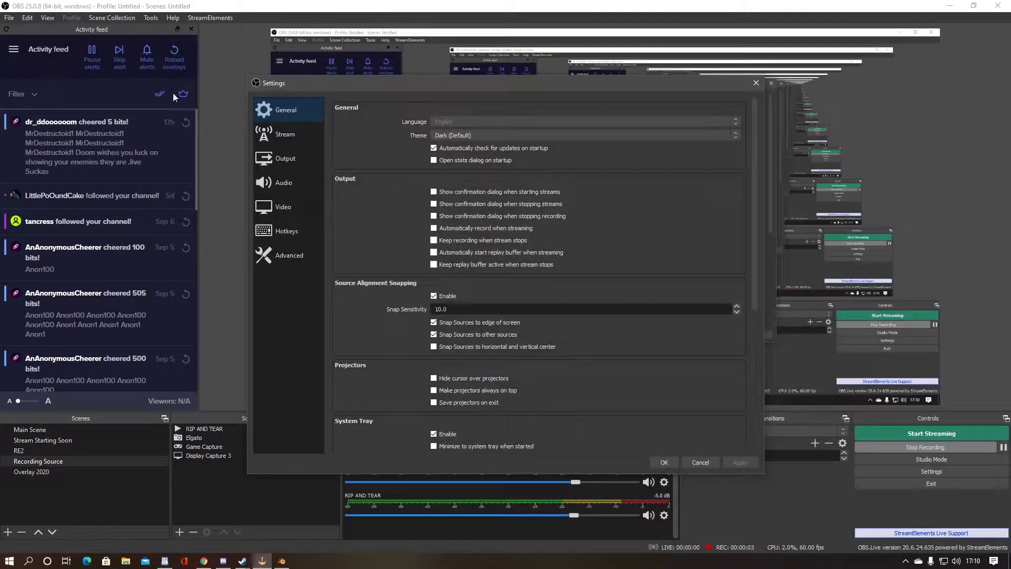
left_click(277, 164)
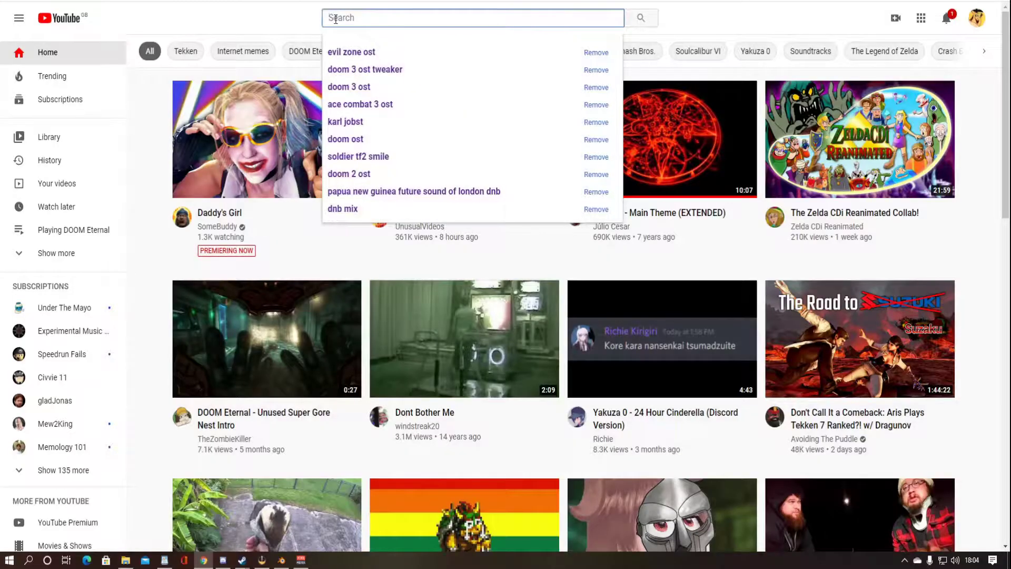
Search YouTube for "rip and tear chant" and open the top result.
type("rip an")
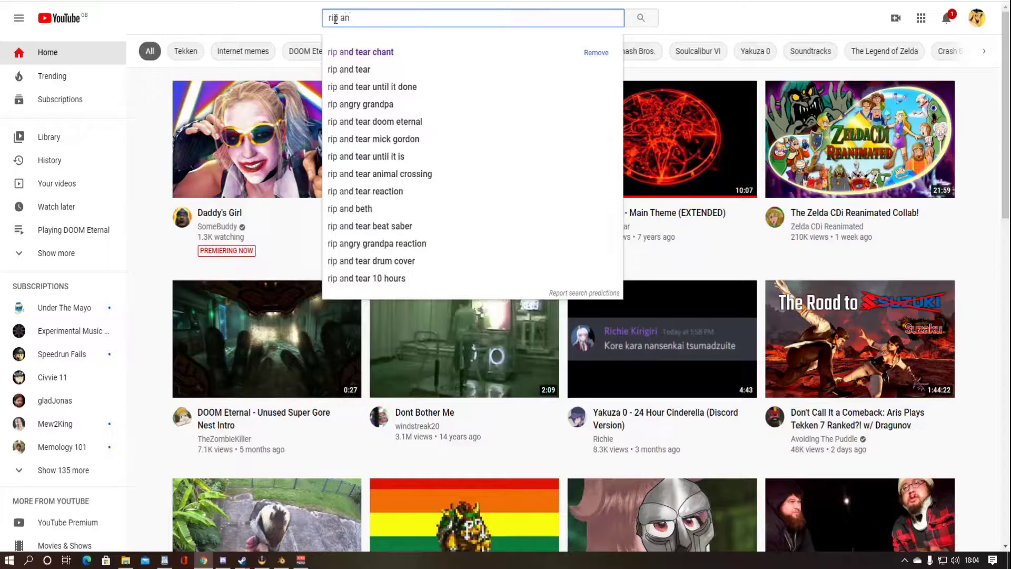
key("Down")
key("Return")
left_click(295, 113)
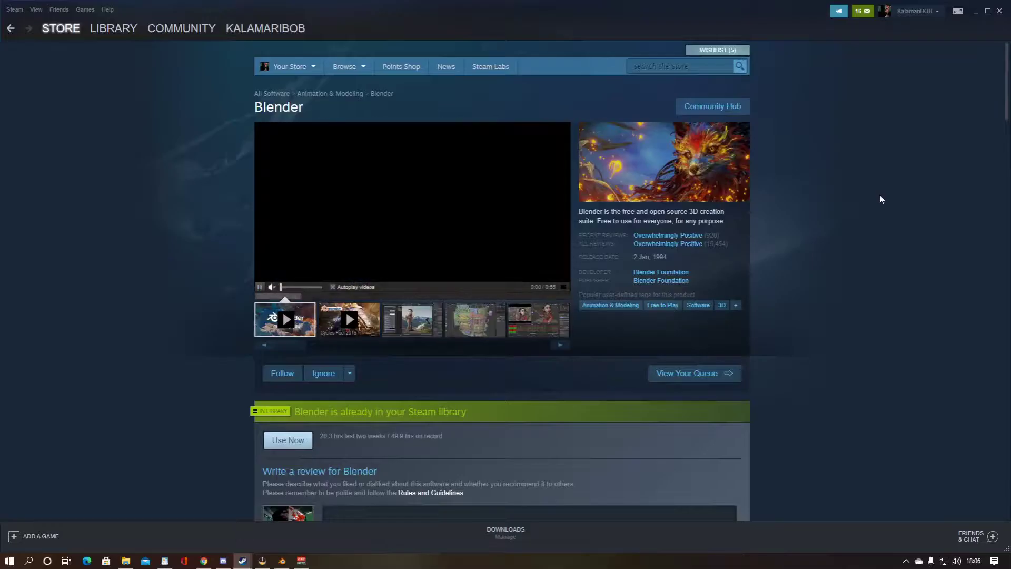
Launch Blender from the Steam library and start a new Video Editing file.
scroll(455, 263, "down", 7)
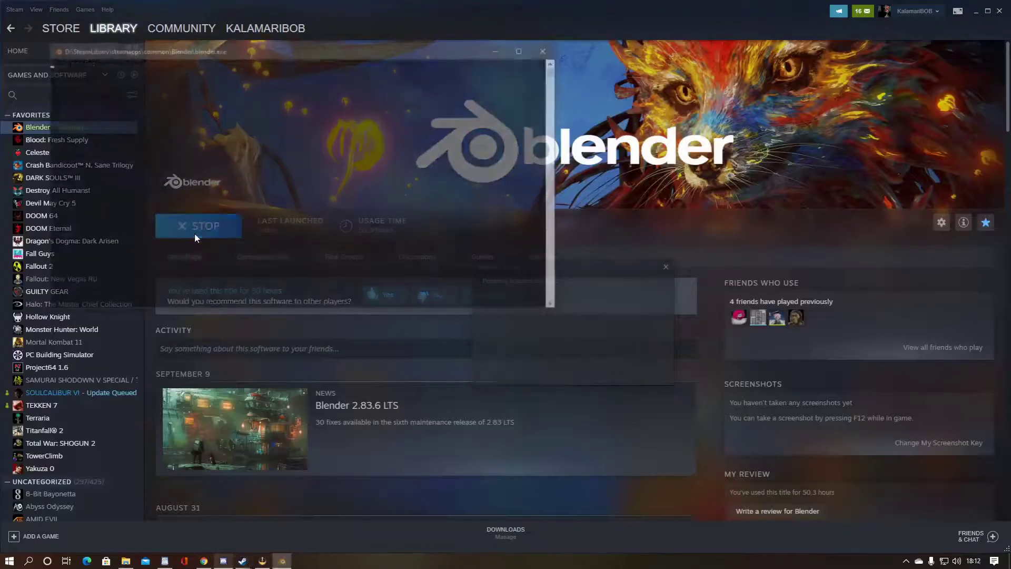
left_click(194, 233)
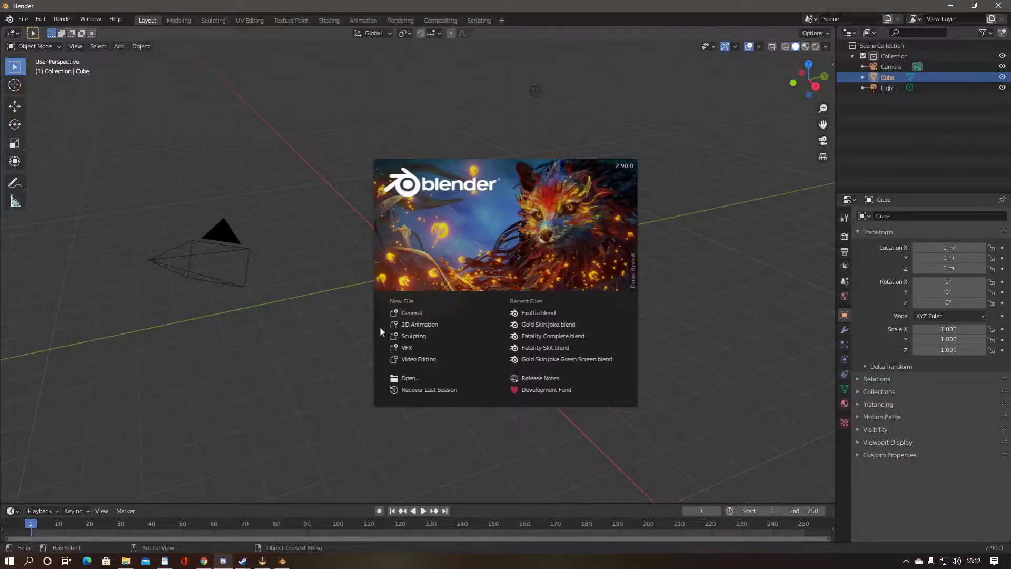
left_click(414, 359)
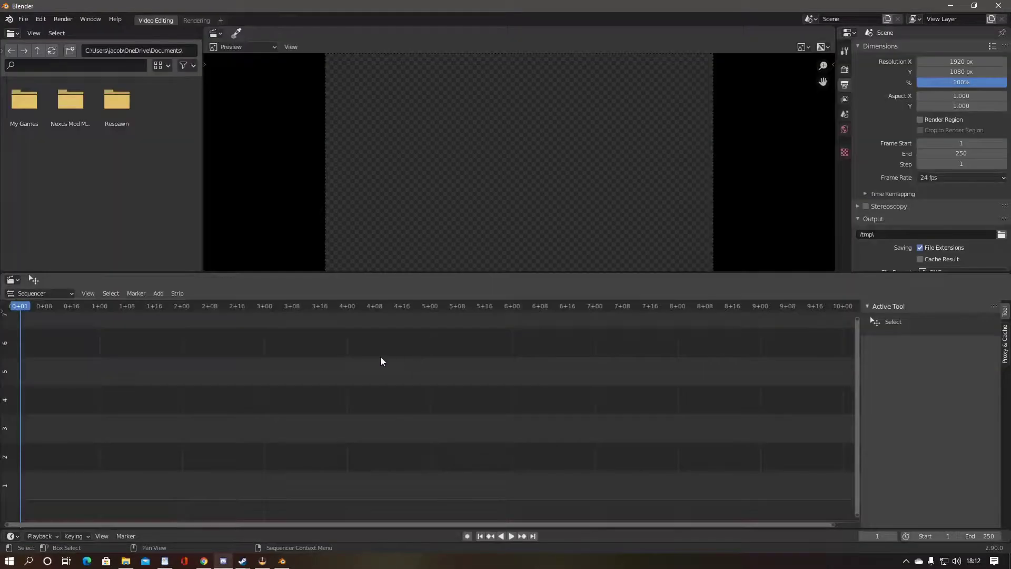
left_click(39, 55)
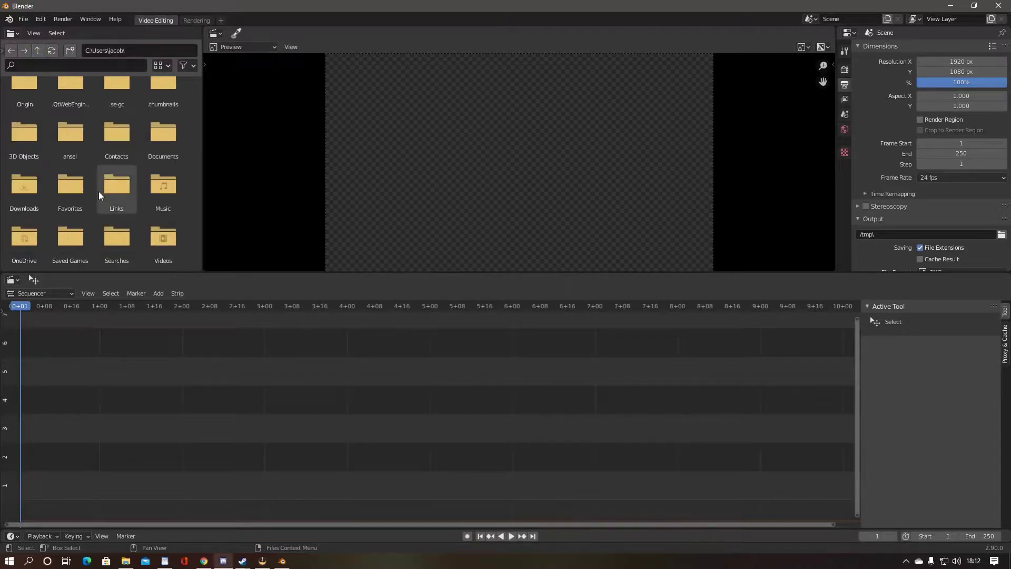
double_click(157, 238)
scroll(159, 239, "down", 10)
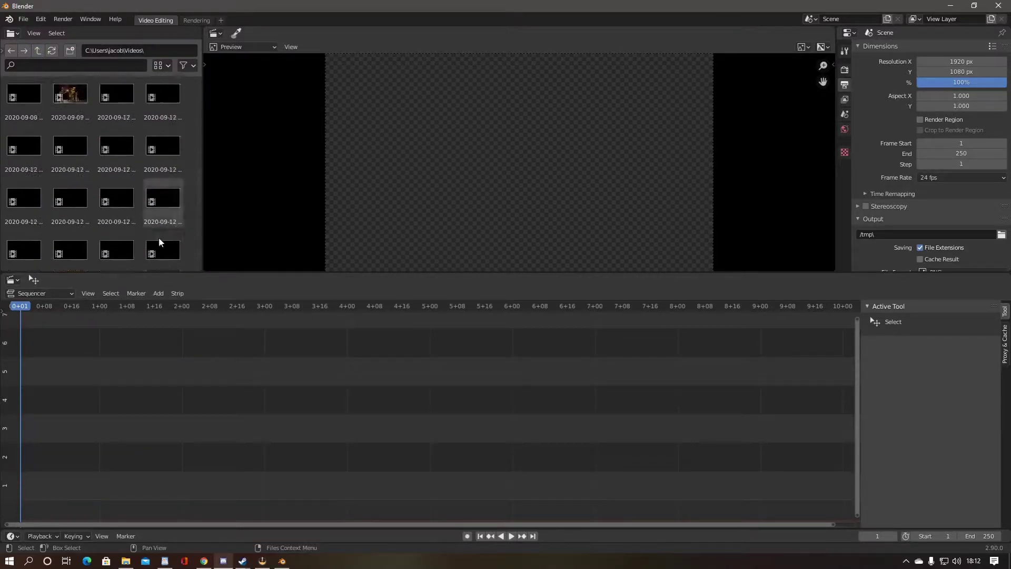
scroll(160, 237, "down", 1)
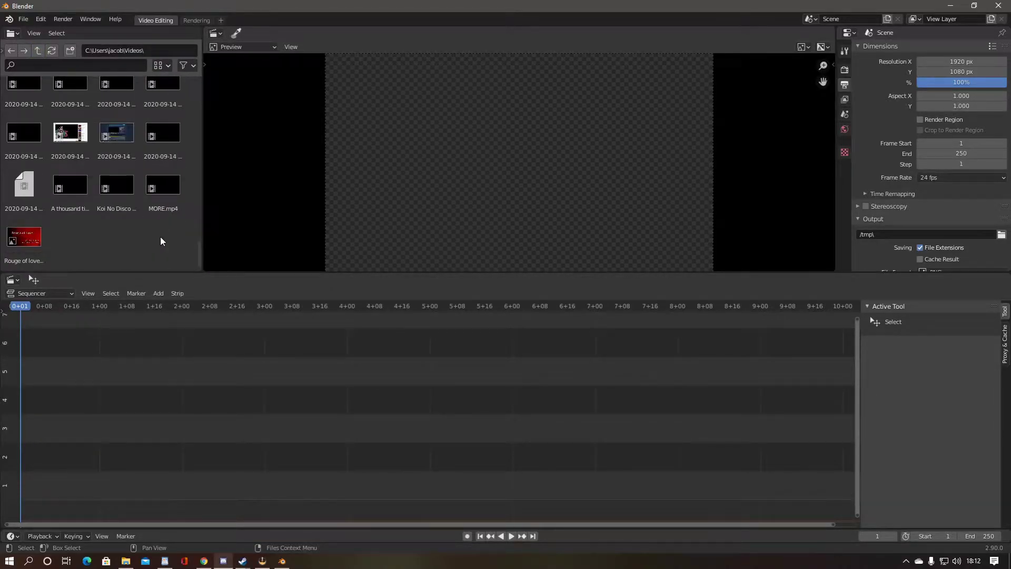
left_click(165, 136)
left_click_drag(165, 136, 204, 402)
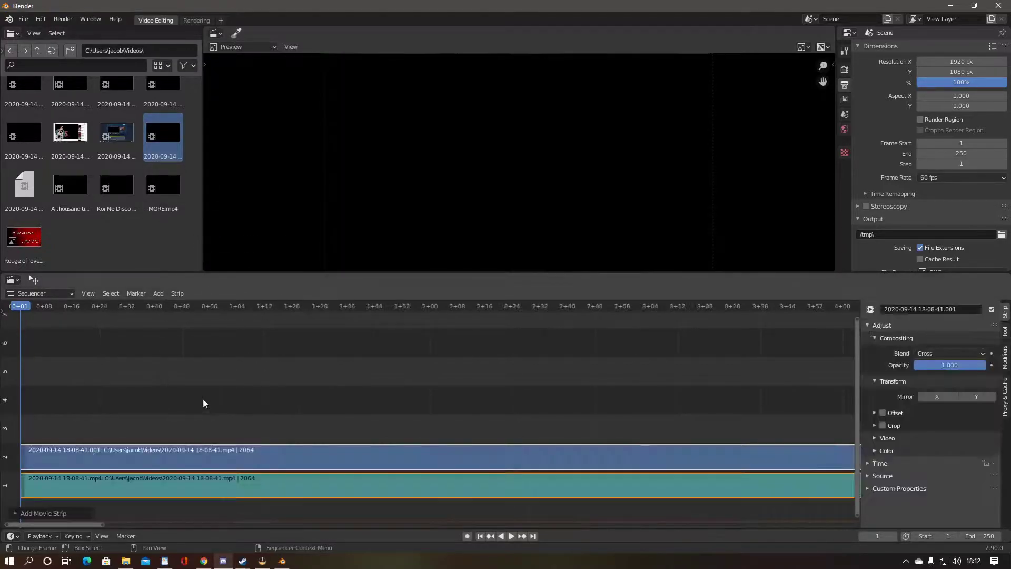
Play the added clip and delete its video strip, keeping the audio strip on channel 1.
left_click(512, 535)
scroll(548, 515, "down", 3)
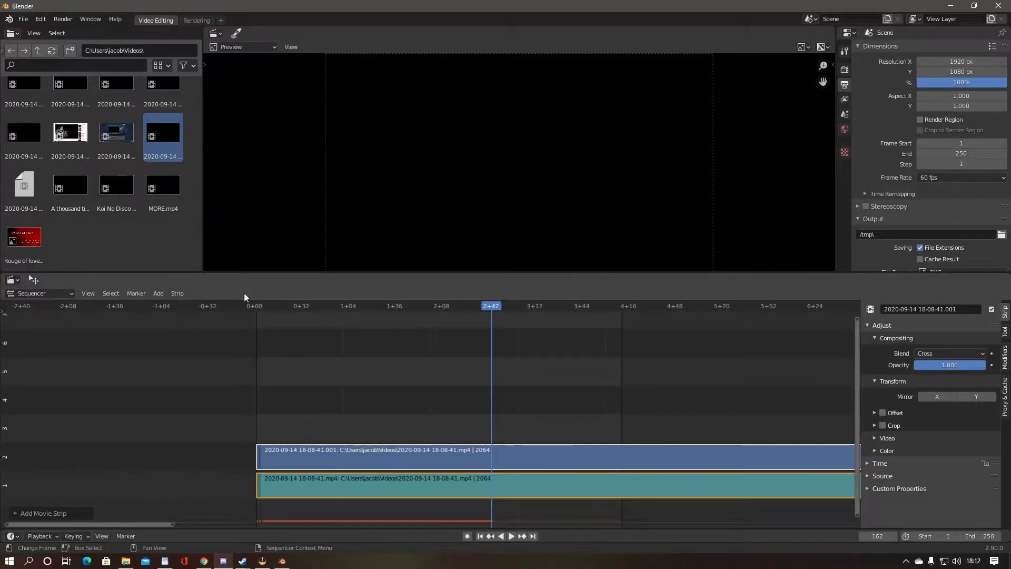
key("Delete")
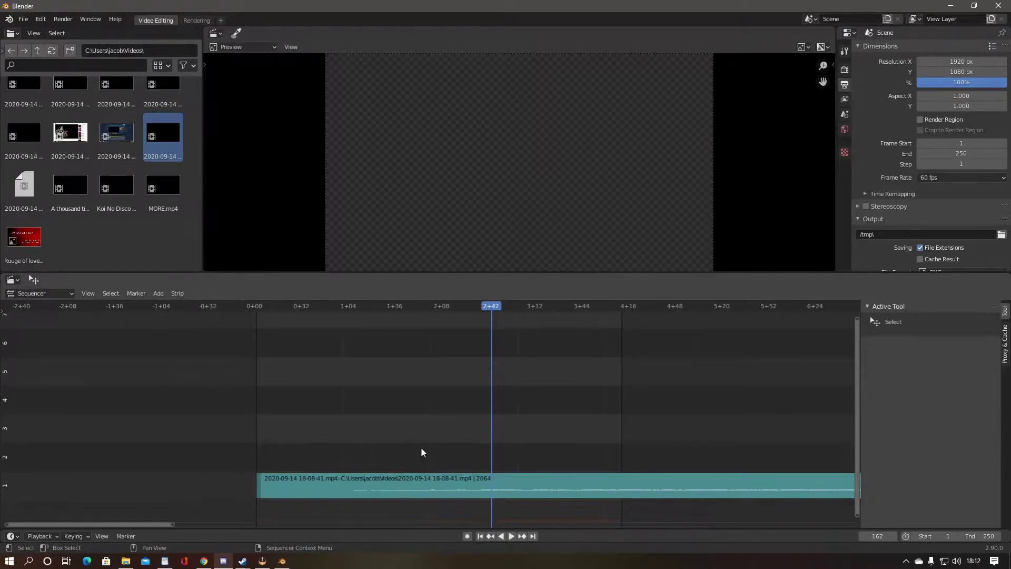
scroll(421, 450, "down", 2)
left_click_drag(161, 529, 267, 526)
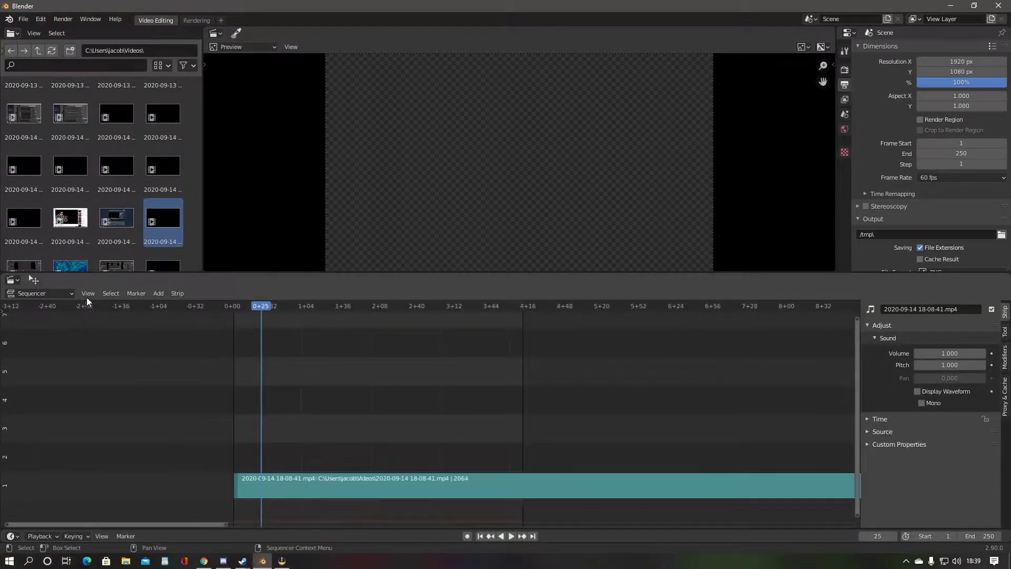
Turn on waveform display for the audio strips in the sequencer.
left_click(88, 293)
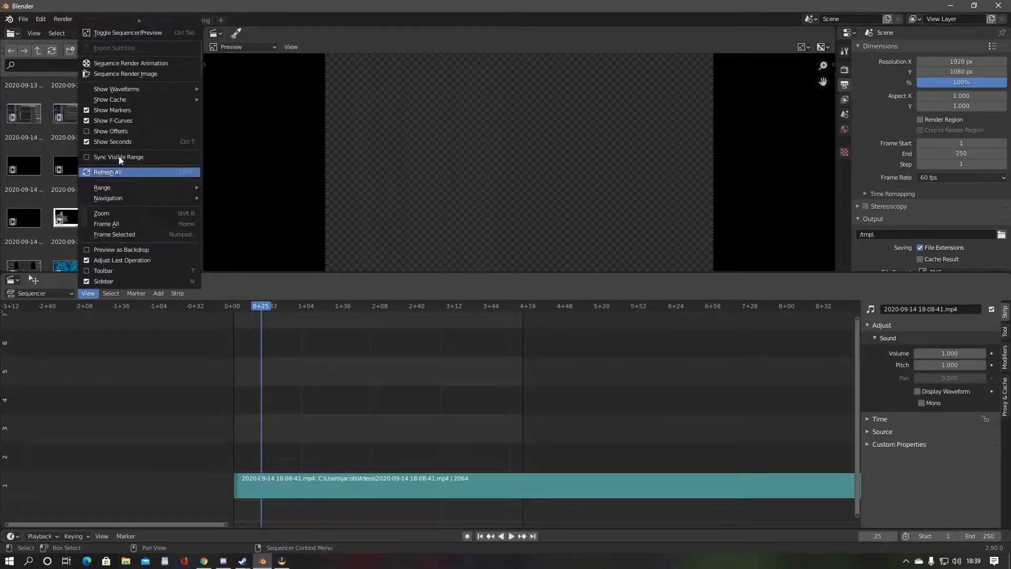
mouse_move(148, 90)
left_click(235, 100)
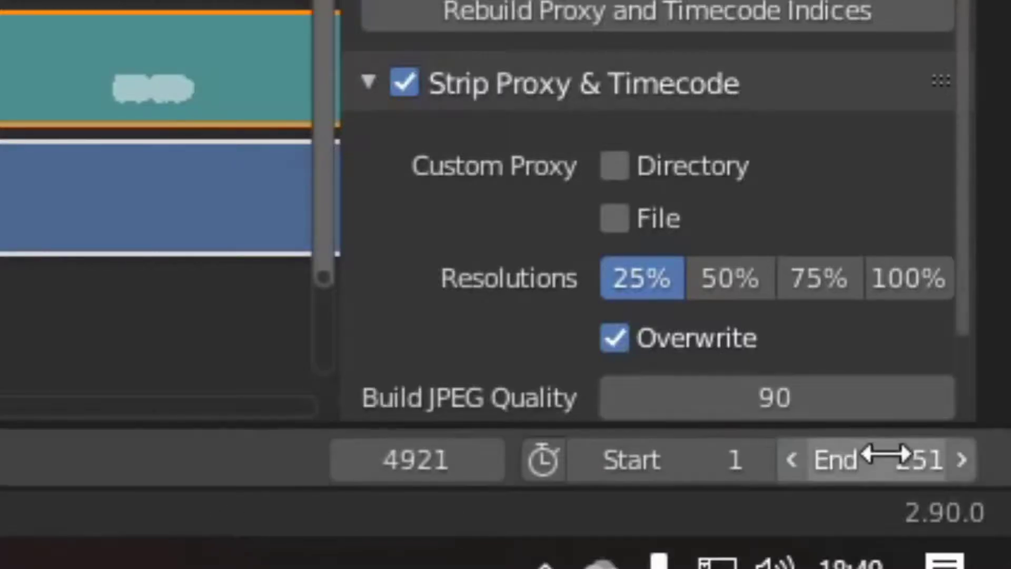
Set the scene's end frame to 2000.
left_click(885, 459)
type("2000")
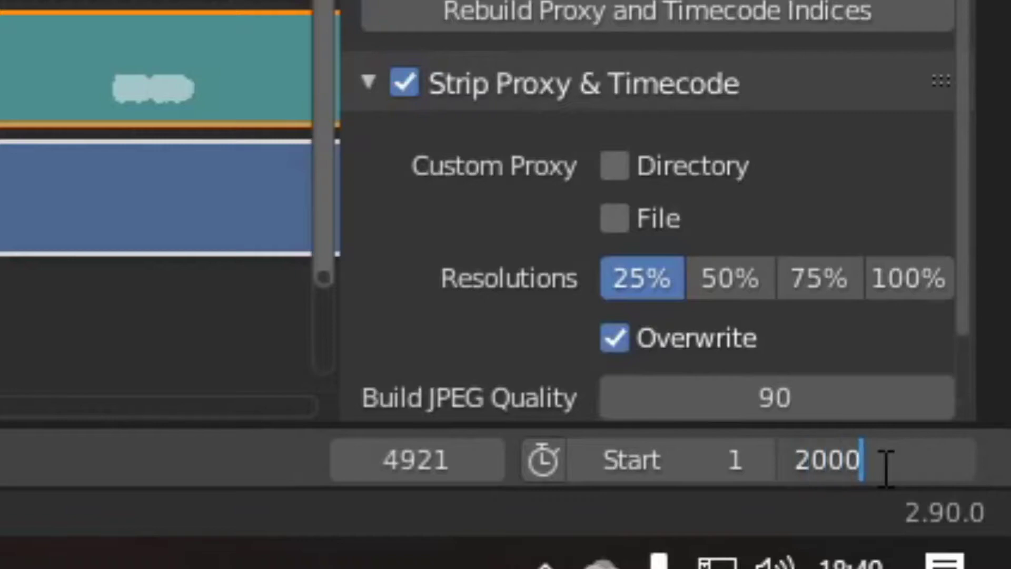
key("Return")
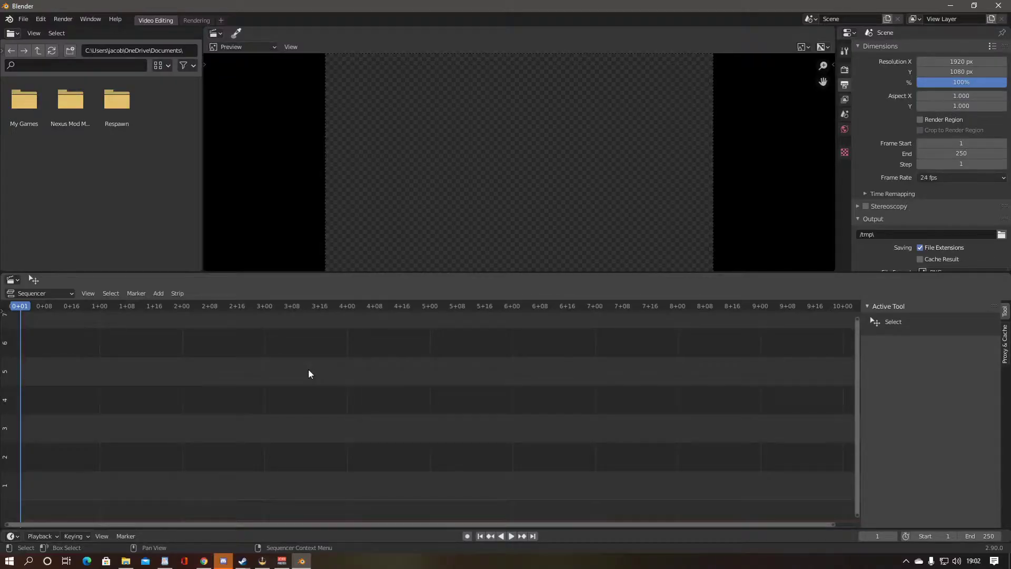
Play and pause the empty timeline, and scrub the playhead to about 5 seconds.
key("space")
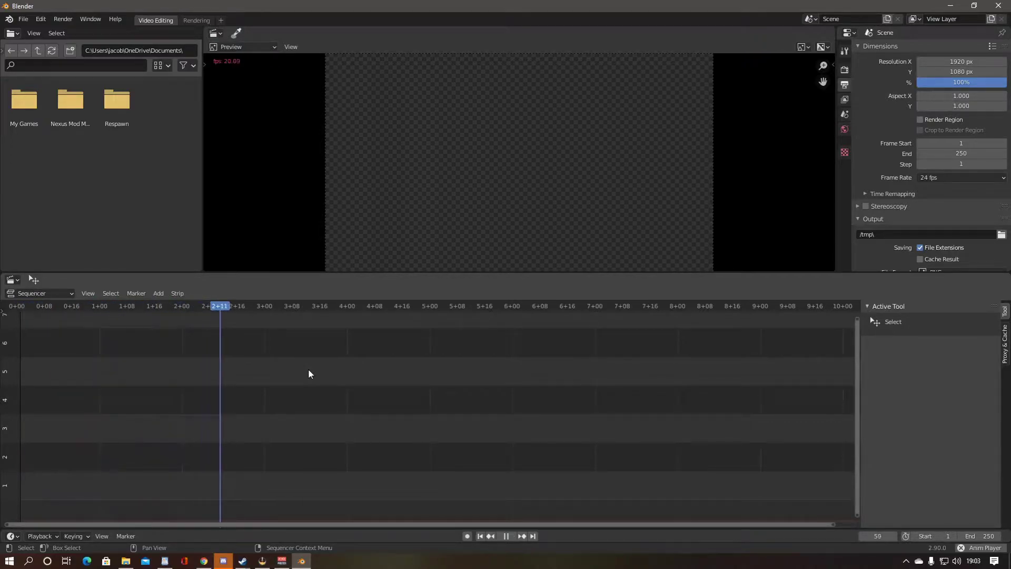
key("space")
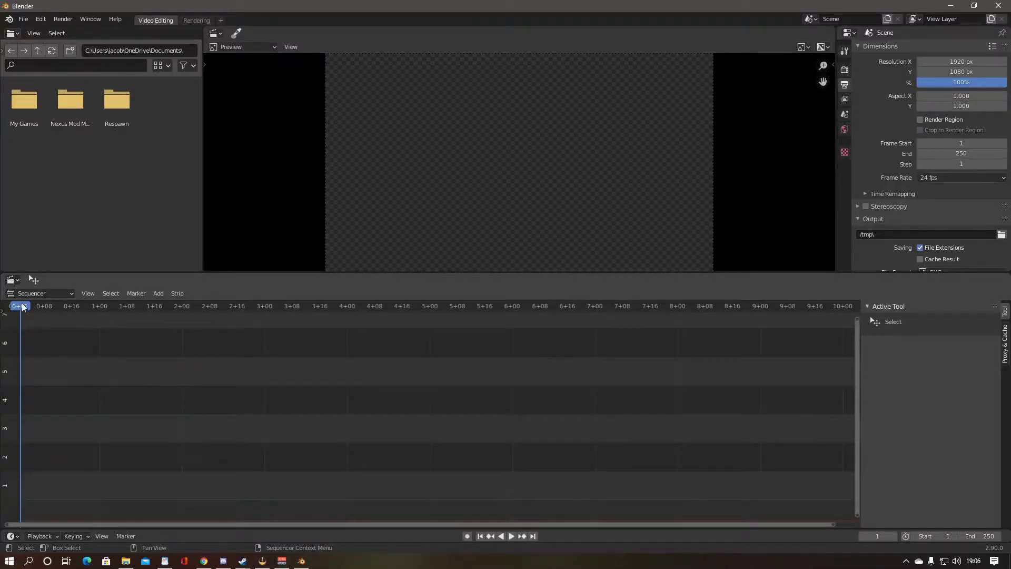
left_click_drag(23, 307, 440, 298)
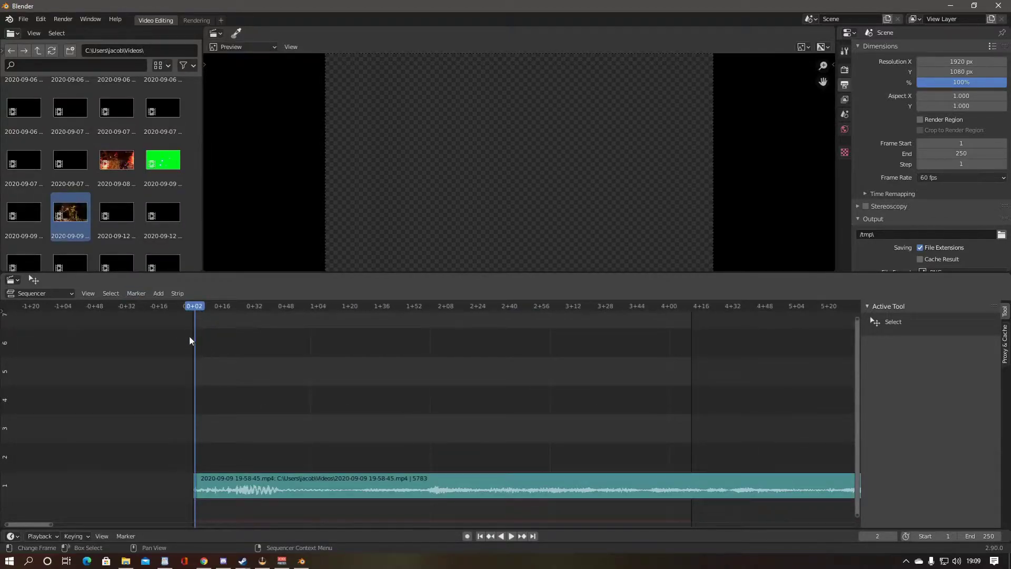
left_click(308, 487)
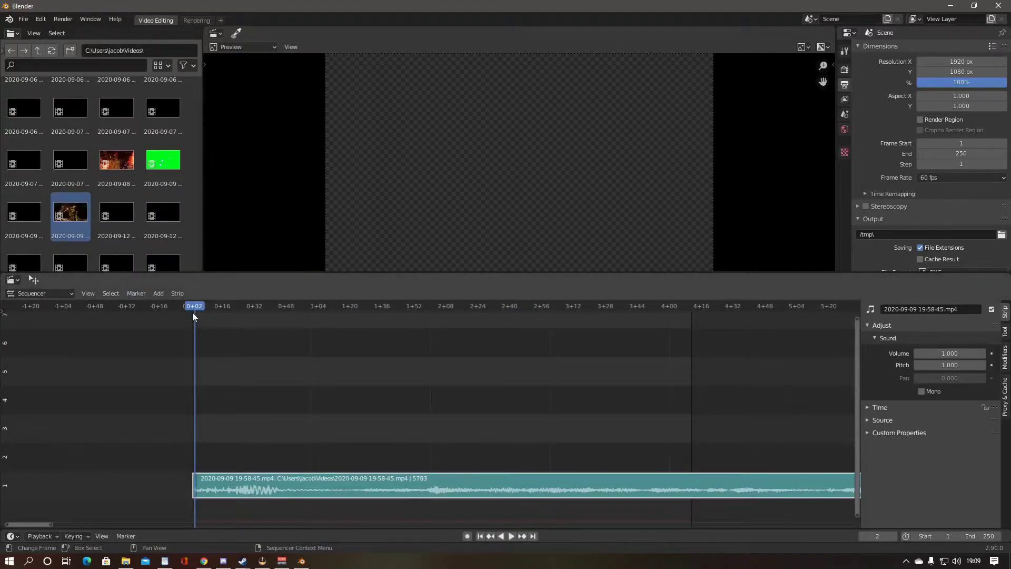
key("space")
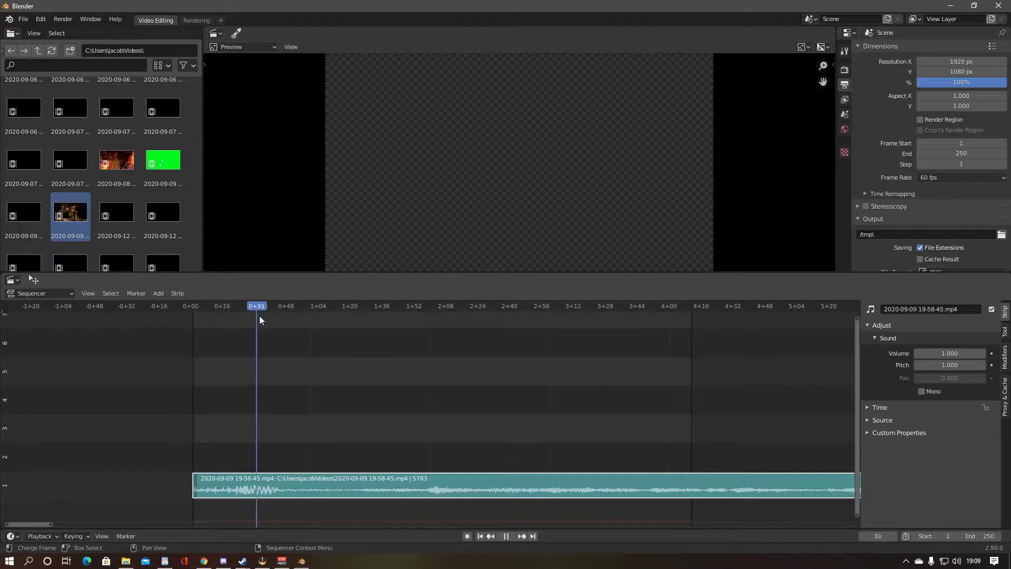
key("space")
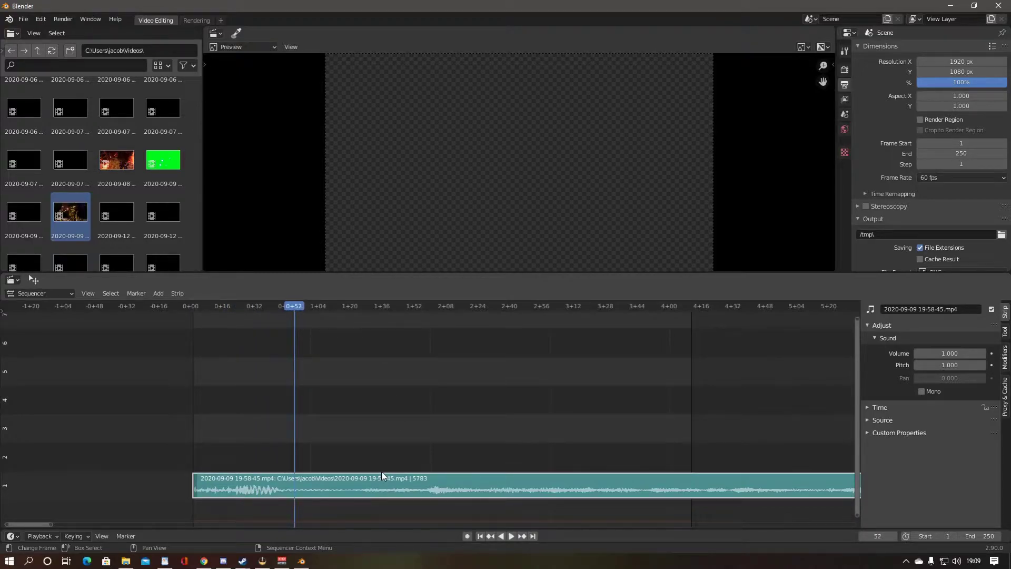
key("k")
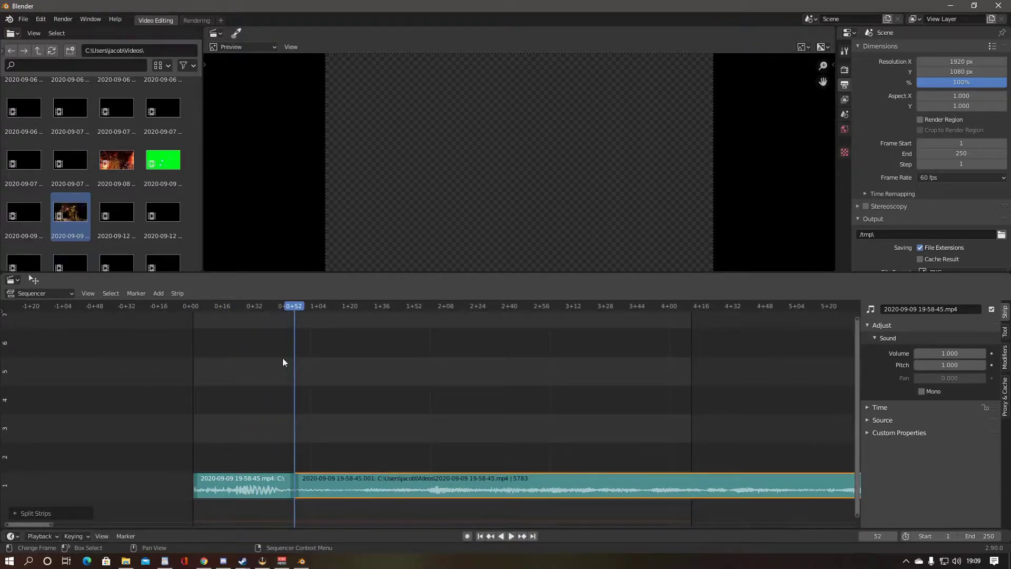
left_click(276, 490)
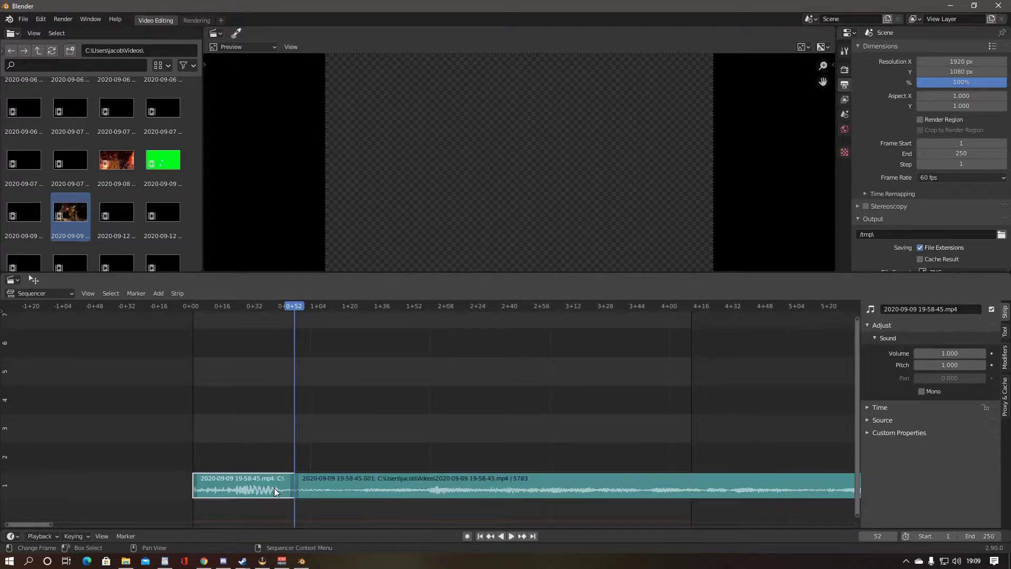
key("Delete")
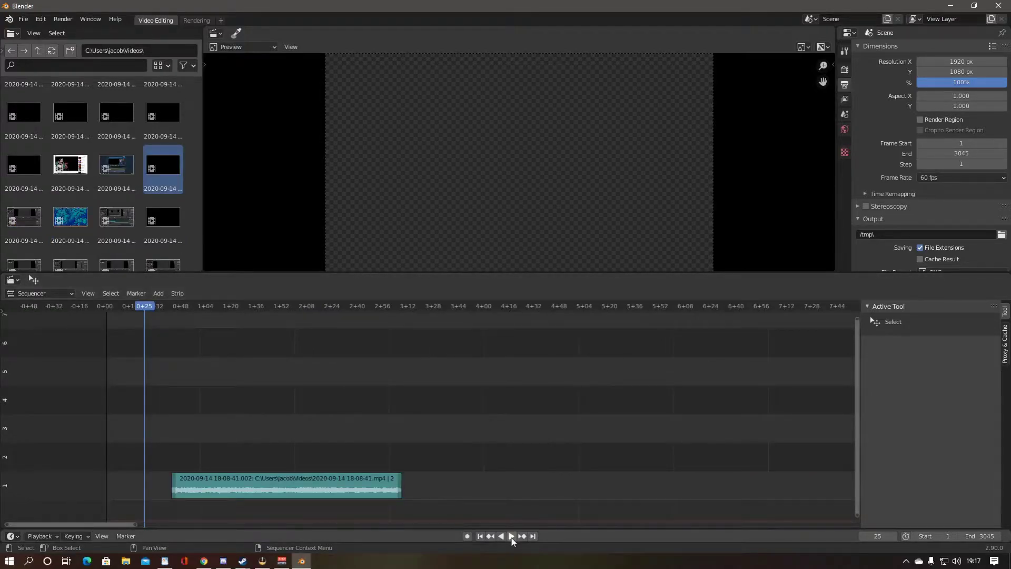
Play back the short audio strip on channel 1 past its end.
left_click(511, 536)
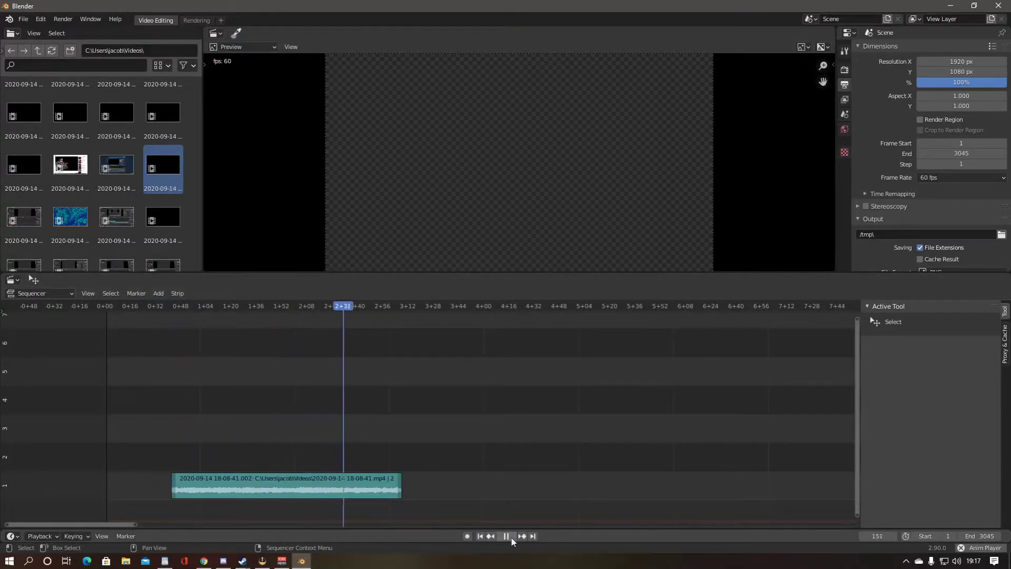
left_click(507, 535)
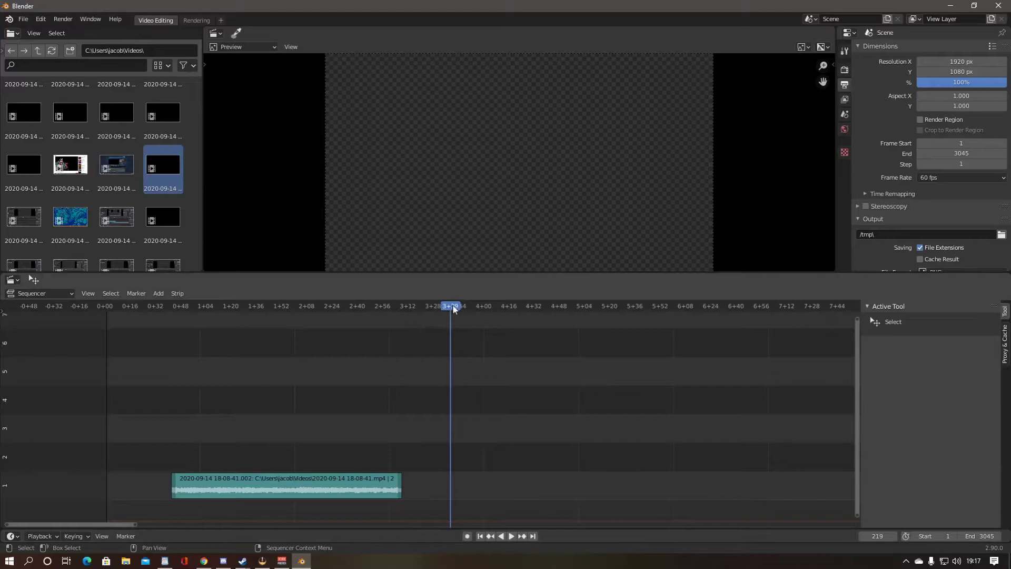
key("ctrl+z")
Fade the audio strip out from 2+23 to its end, and return the playhead to 0+38, just before the strip.
left_click_drag(359, 306, 330, 309)
right_click(352, 488)
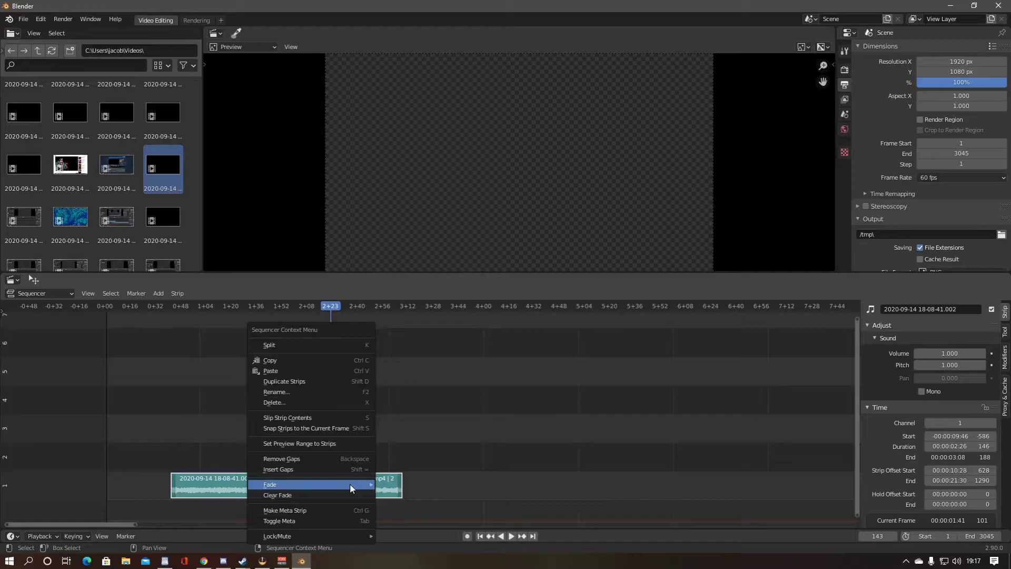
mouse_move(352, 488)
left_click(451, 520)
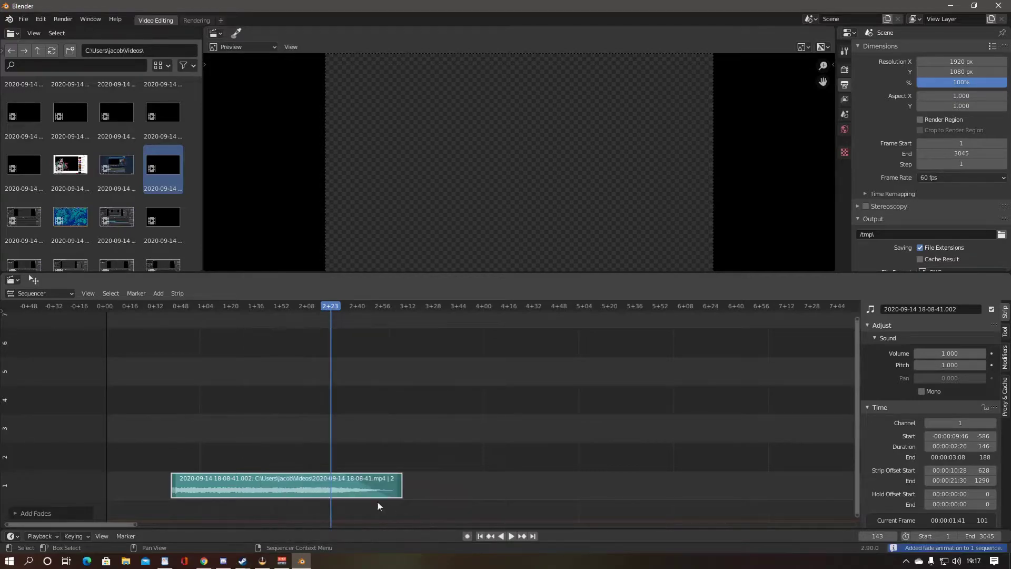
left_click_drag(324, 306, 165, 307)
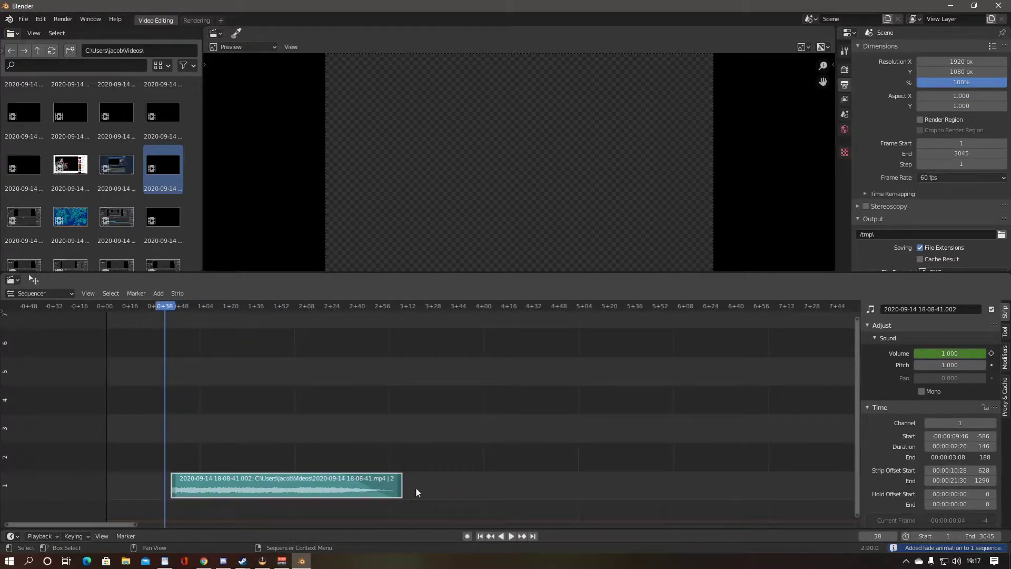
Play back the faded audio strip, and move it to the start of the timeline on channel 2.
left_click(511, 537)
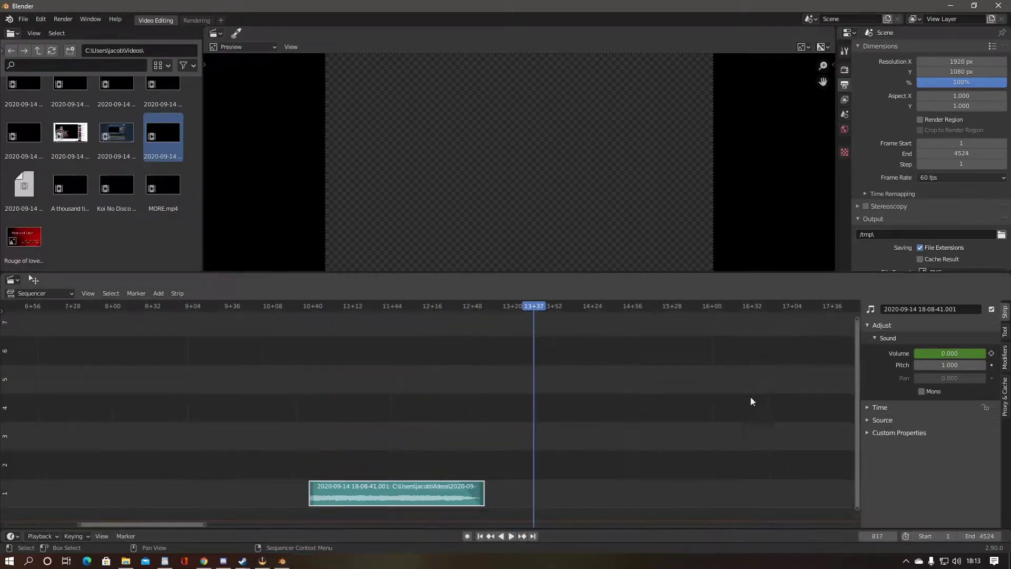
scroll(448, 474, "down", 5)
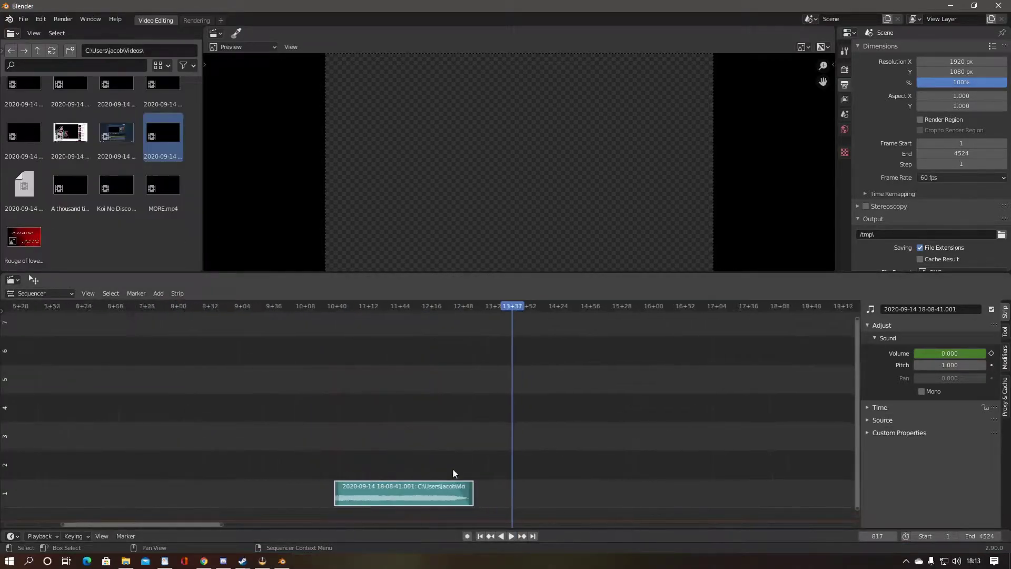
key("g")
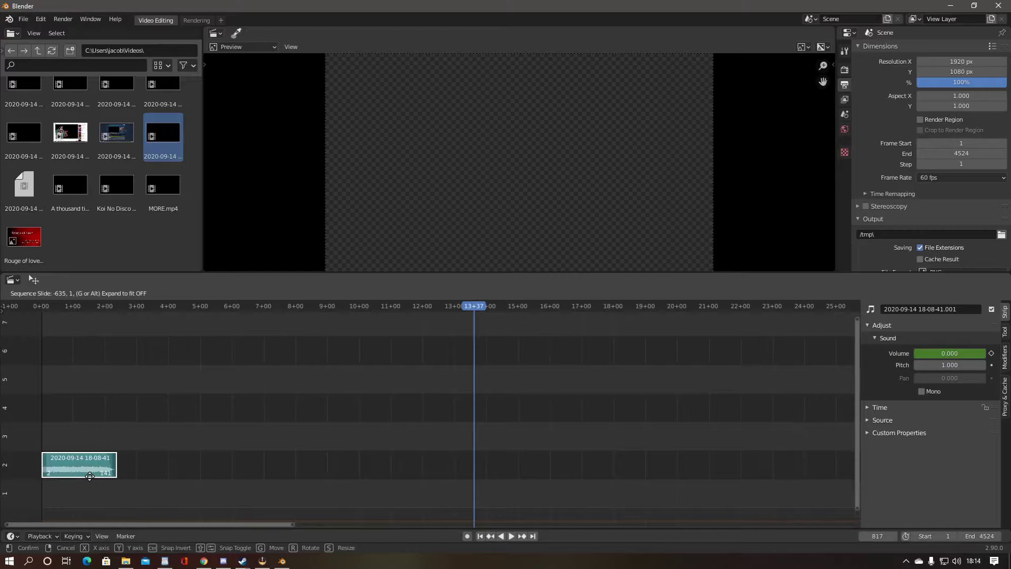
left_click(89, 476)
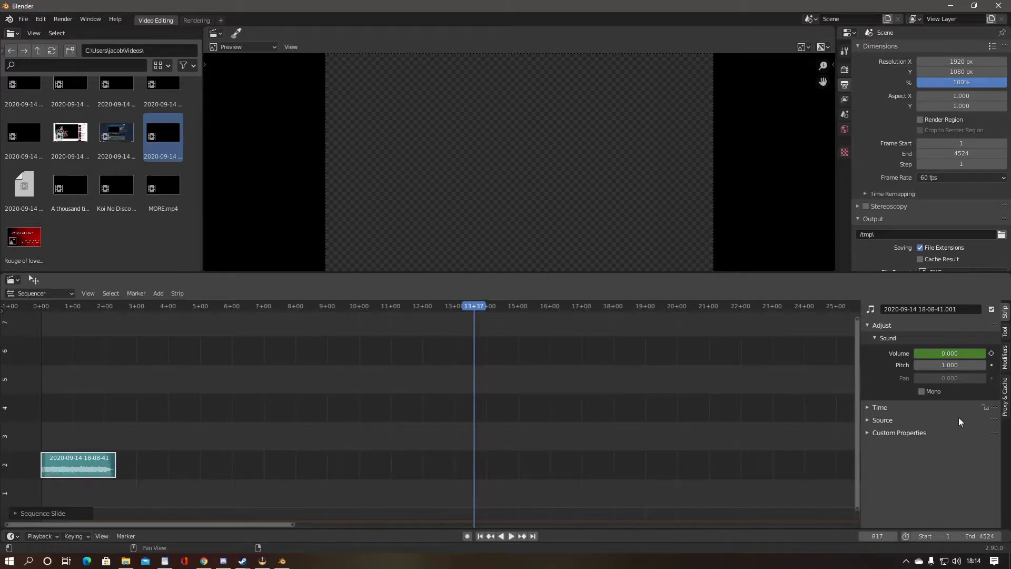
Set the scene's end frame to 140 to match the strip's end, and play back the result.
left_click_drag(980, 535, 856, 536)
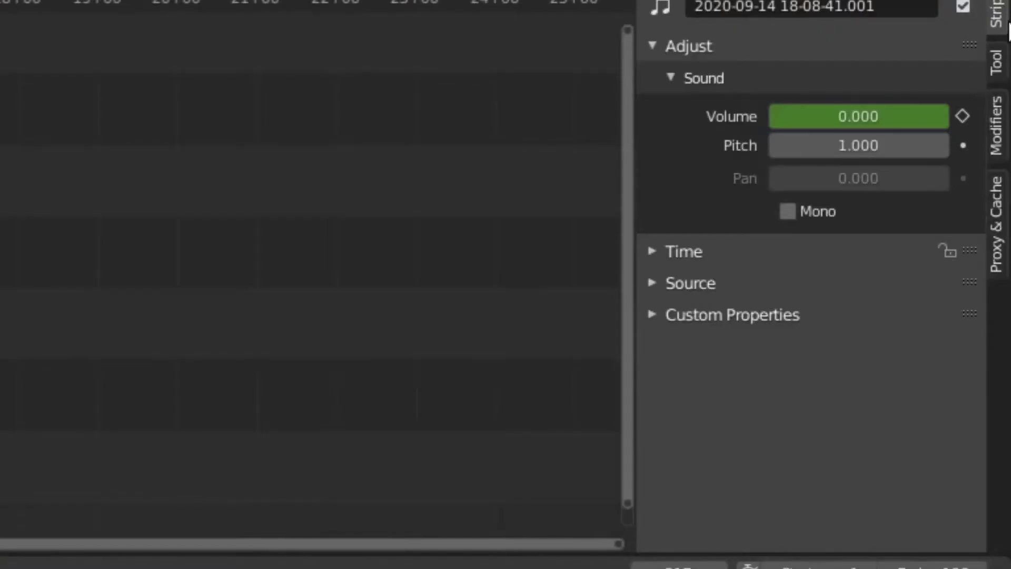
left_click(656, 251)
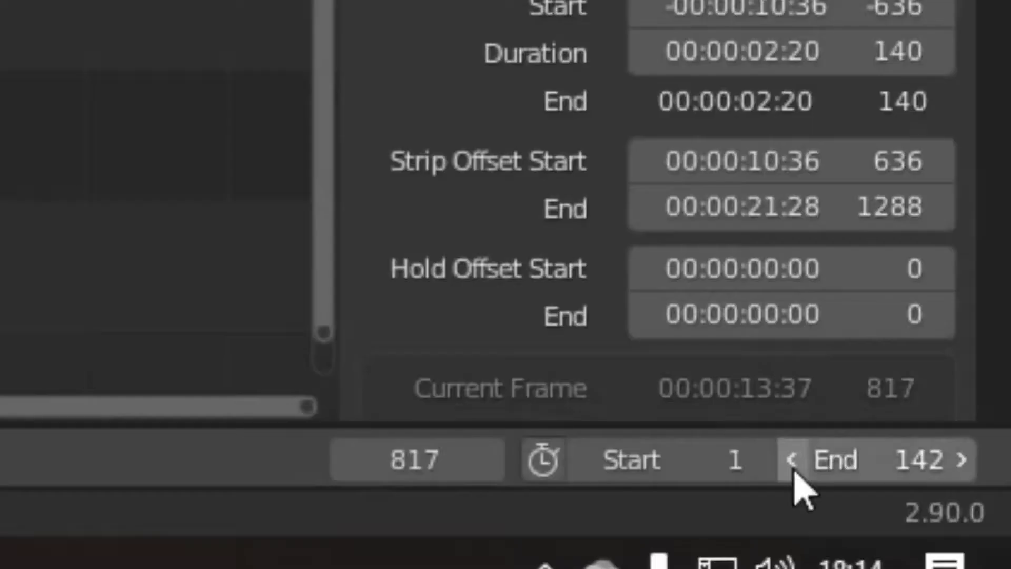
left_click(885, 568)
left_click(885, 567)
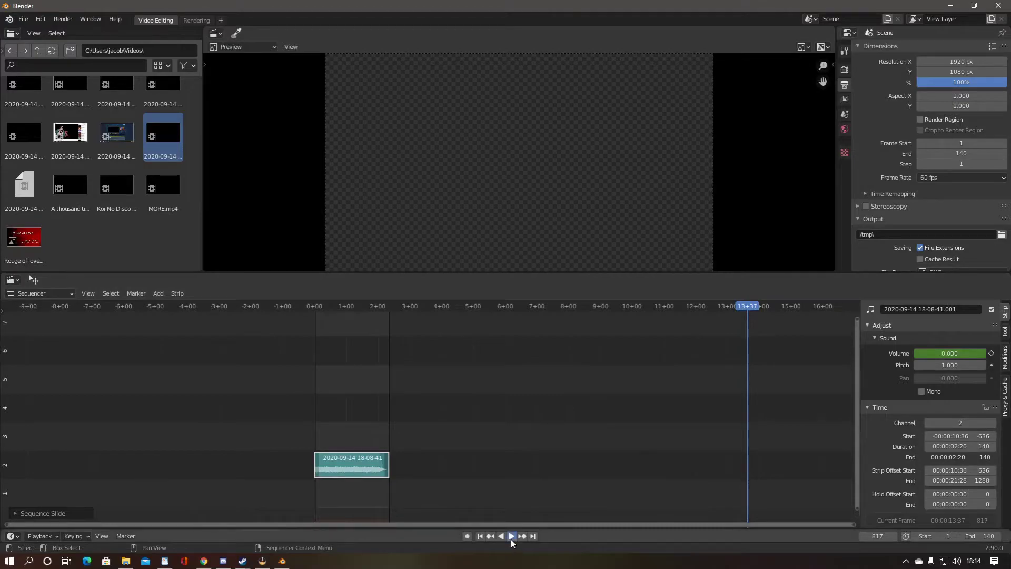
left_click(511, 540)
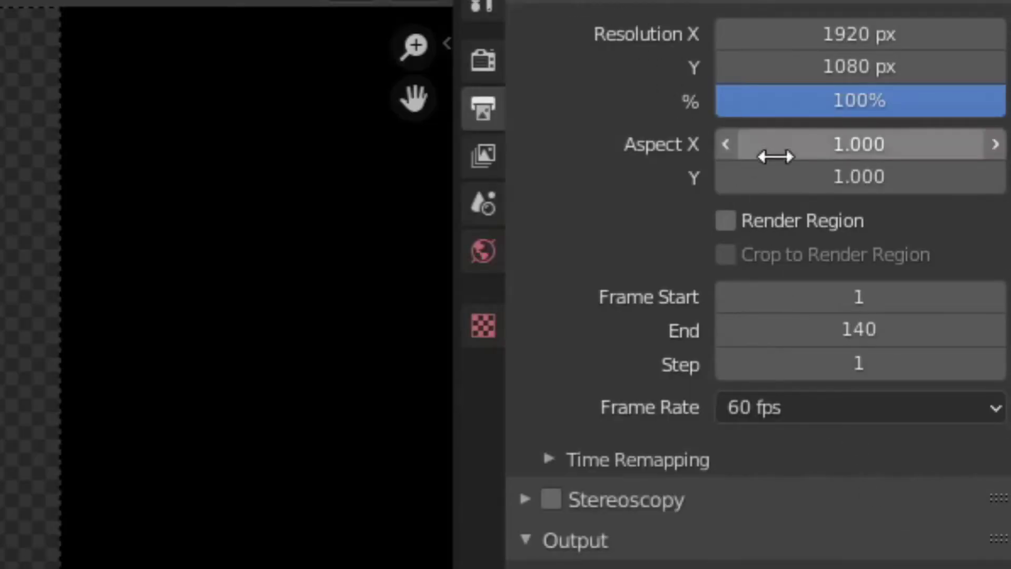
Set the output file to RIP AND TEAR in the Completed Sounds folder and the file format to FFmpeg video.
scroll(616, 276, "down", 6)
left_click(995, 319)
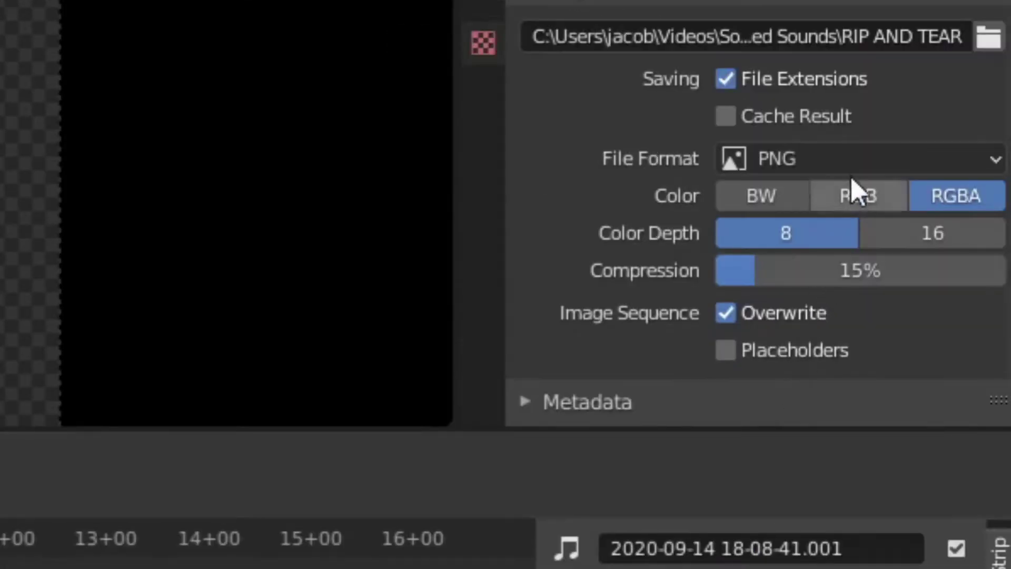
left_click(859, 157)
left_click(859, 357)
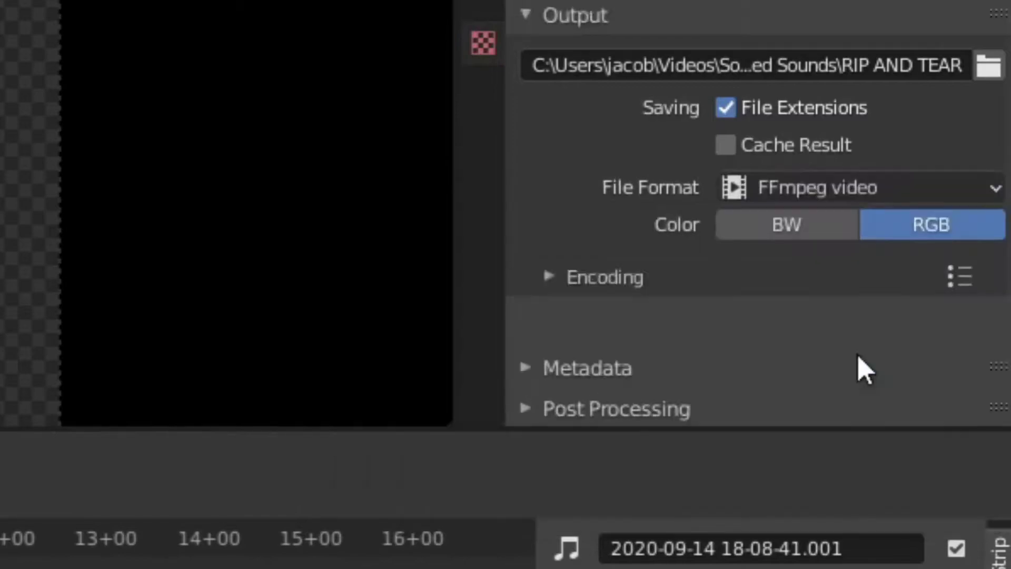
Set the output encoding container to MPEG-4.
scroll(864, 369, "up", 2)
left_click(548, 328)
left_click(774, 378)
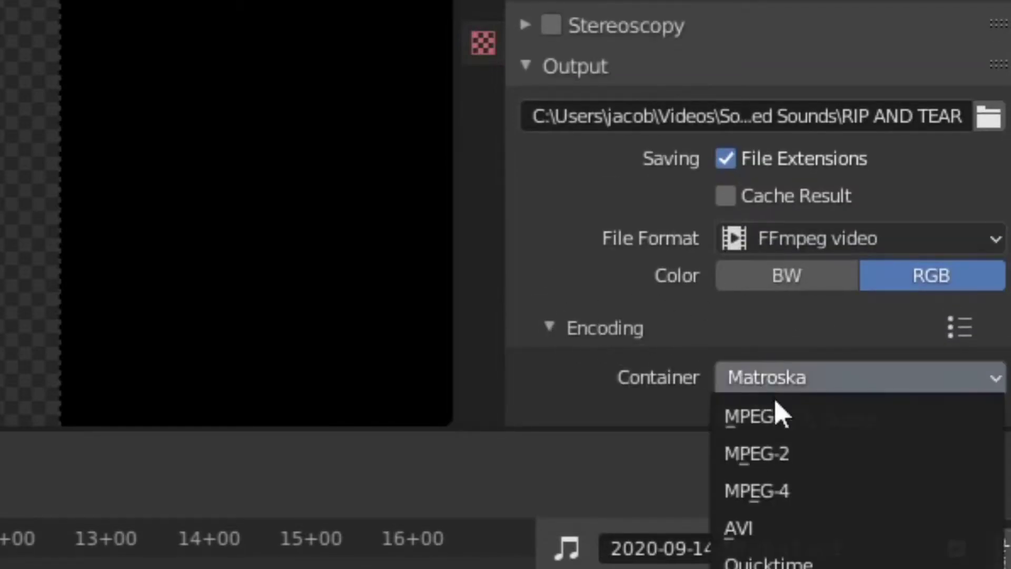
left_click(808, 491)
Set the video keyframe interval to 29 and the audio codec to AAC.
scroll(621, 327, "down", 3)
scroll(776, 334, "down", 6)
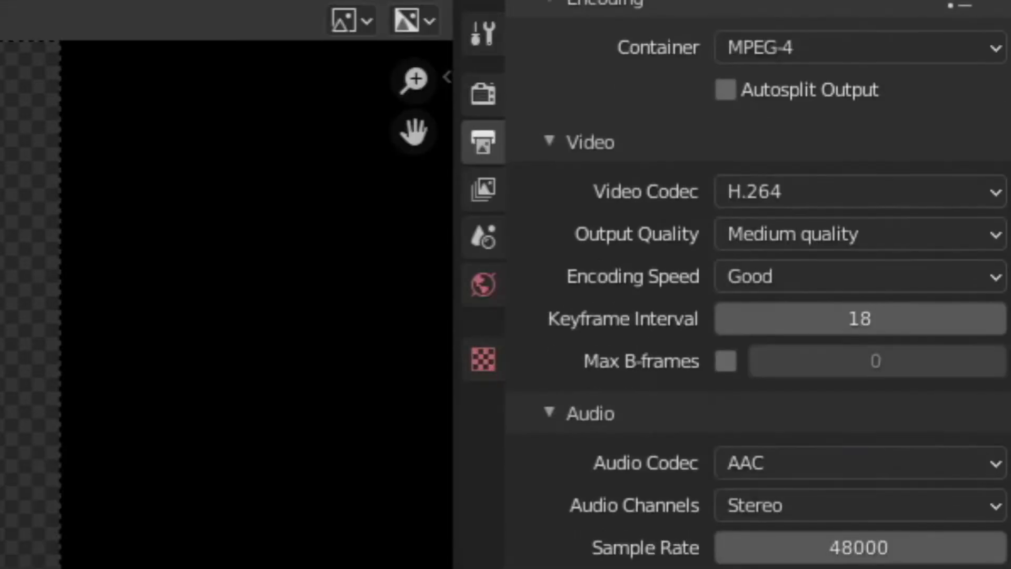
left_click_drag(843, 318, 1007, 318)
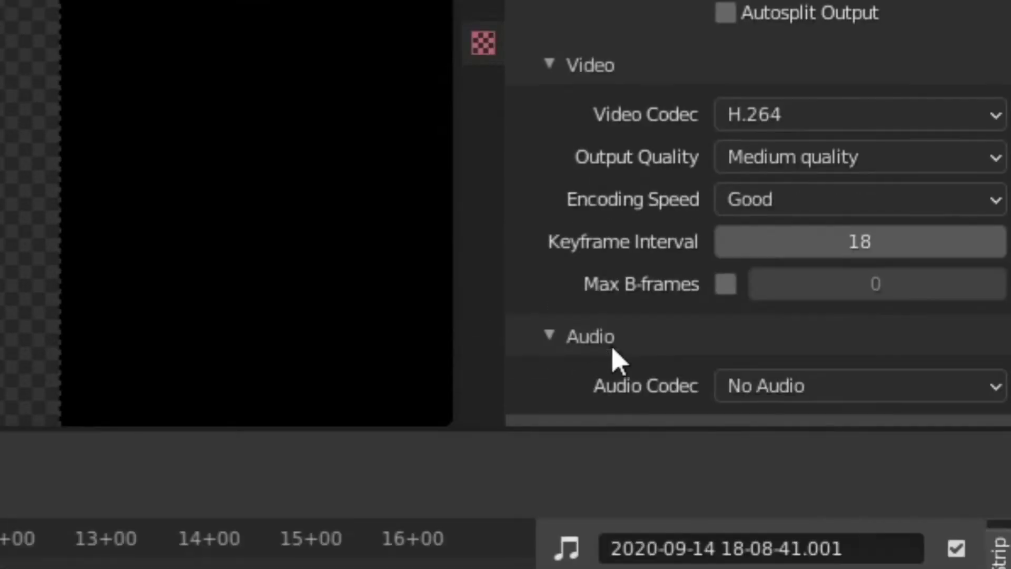
left_click(849, 385)
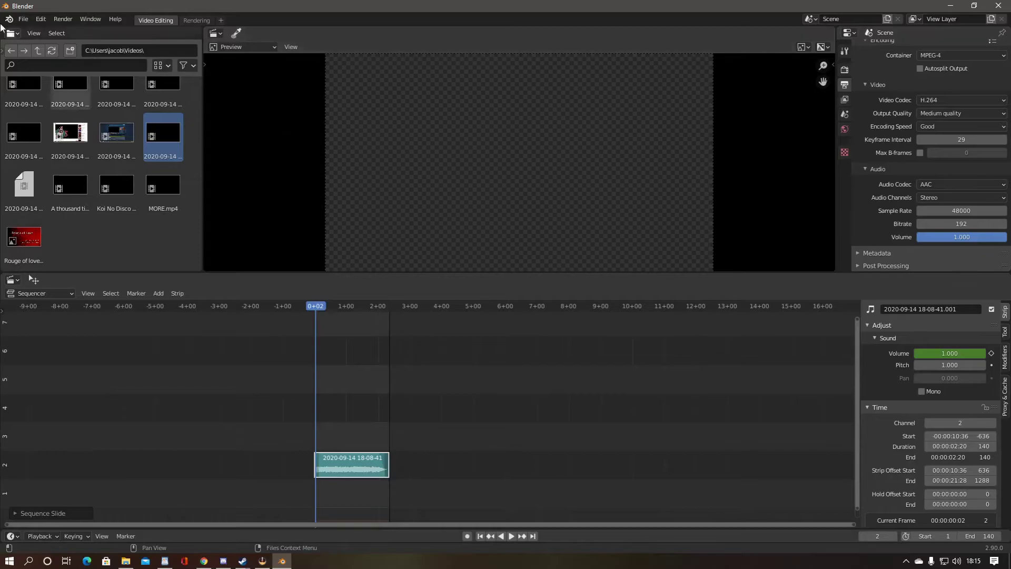
Render the animation to the output file.
left_click(60, 20)
left_click(71, 42)
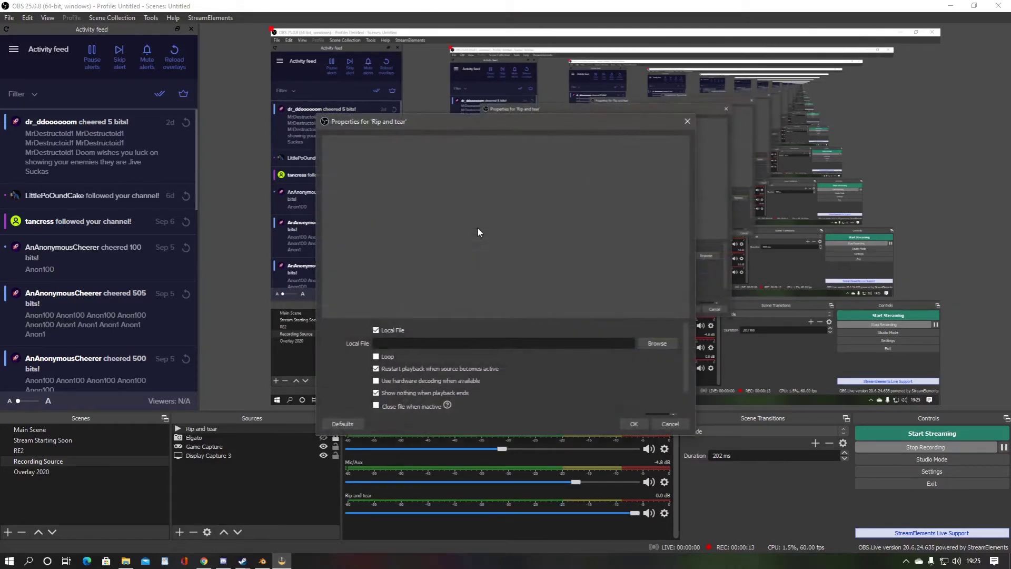
In OBS, set the Rip and tear media source's local file to RIP AND TEAR0001-0140.mp4 from the Completed Sounds folder.
left_click(650, 345)
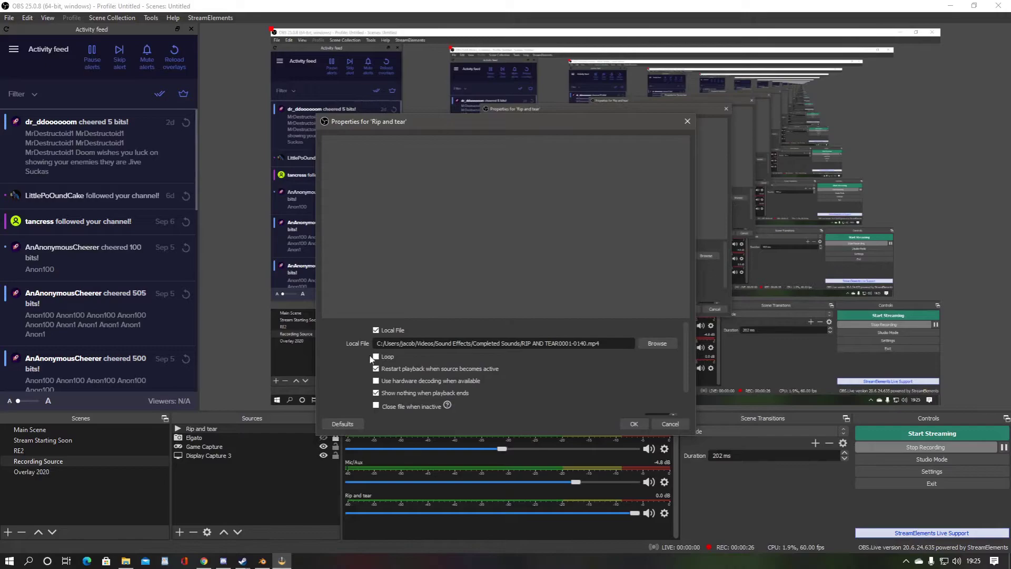
left_click(634, 424)
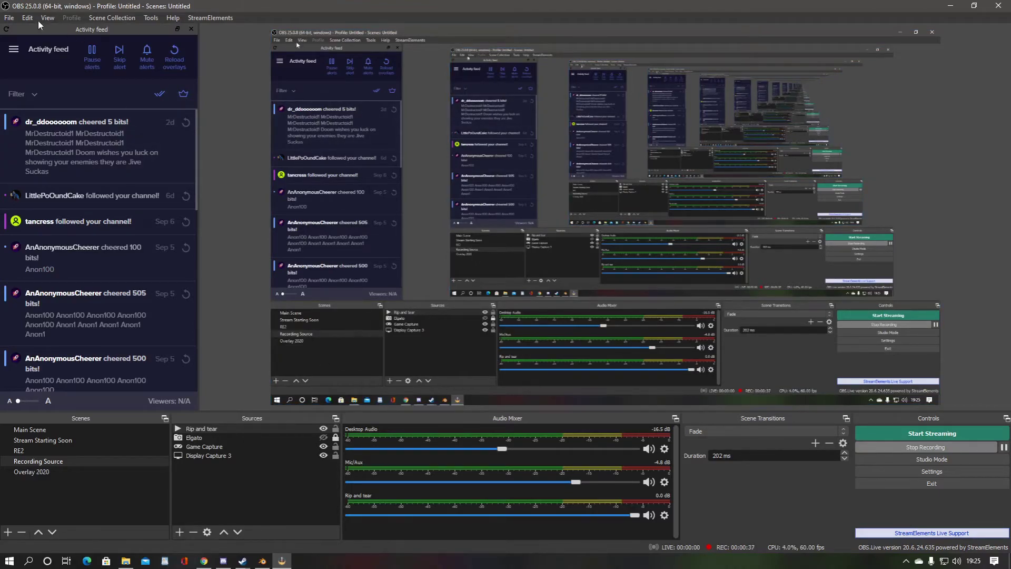
Assign Shift+E as the Restart hotkey of the Rip and tear source and apply the settings.
left_click(8, 18)
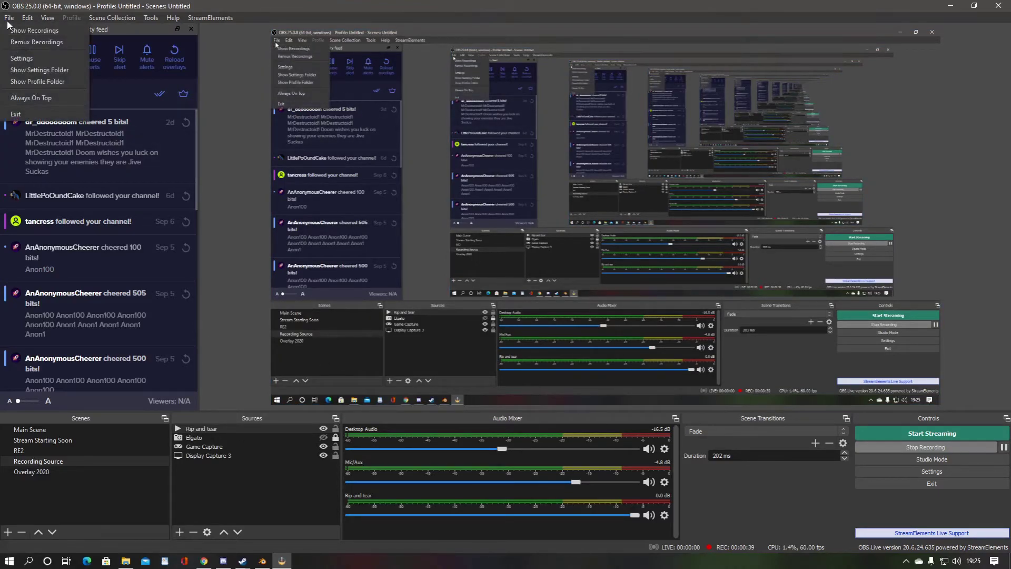
left_click(21, 64)
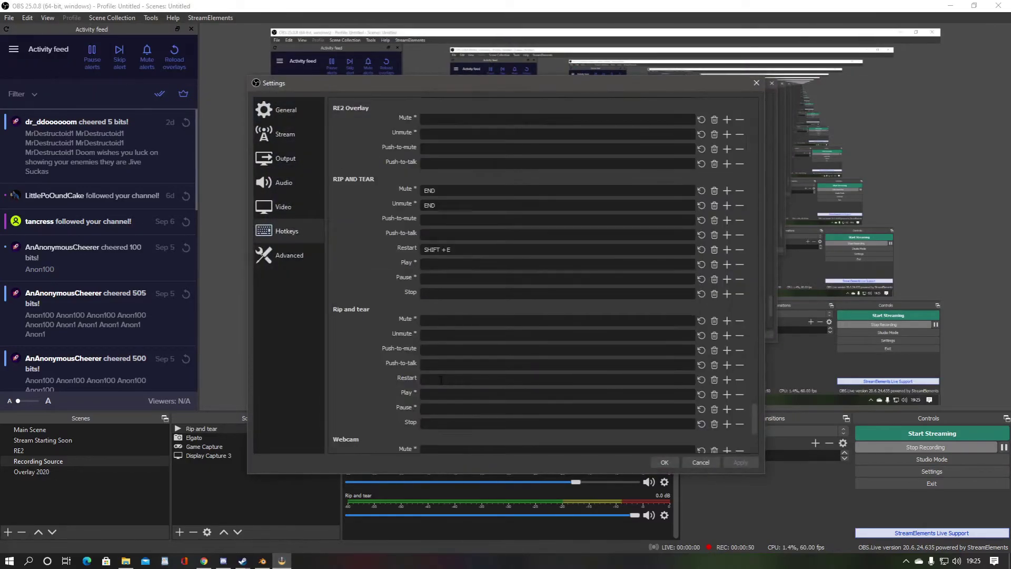
key("shift+e")
left_click(740, 463)
left_click(665, 463)
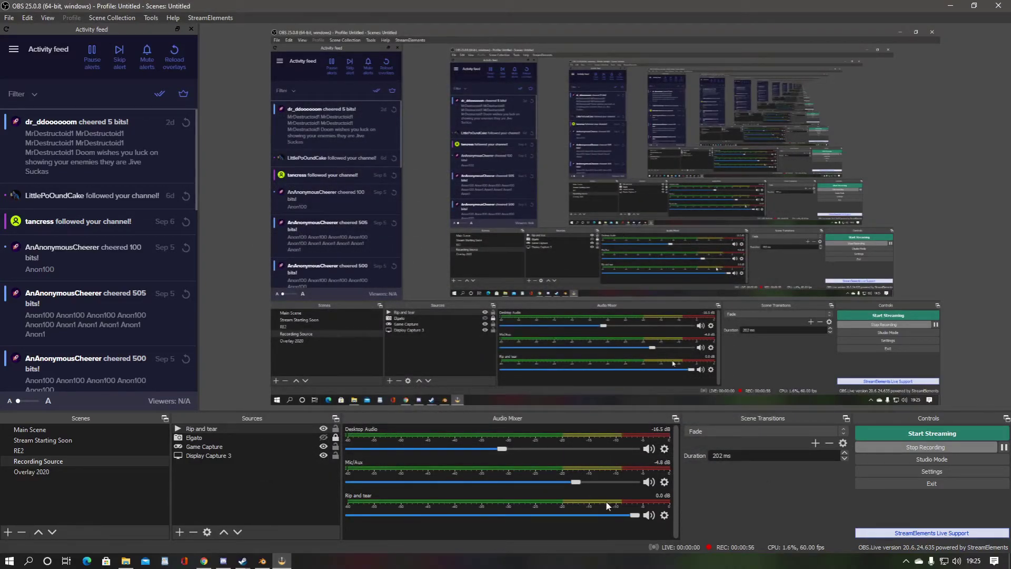
left_click_drag(410, 327, 220, 323)
left_click(393, 396)
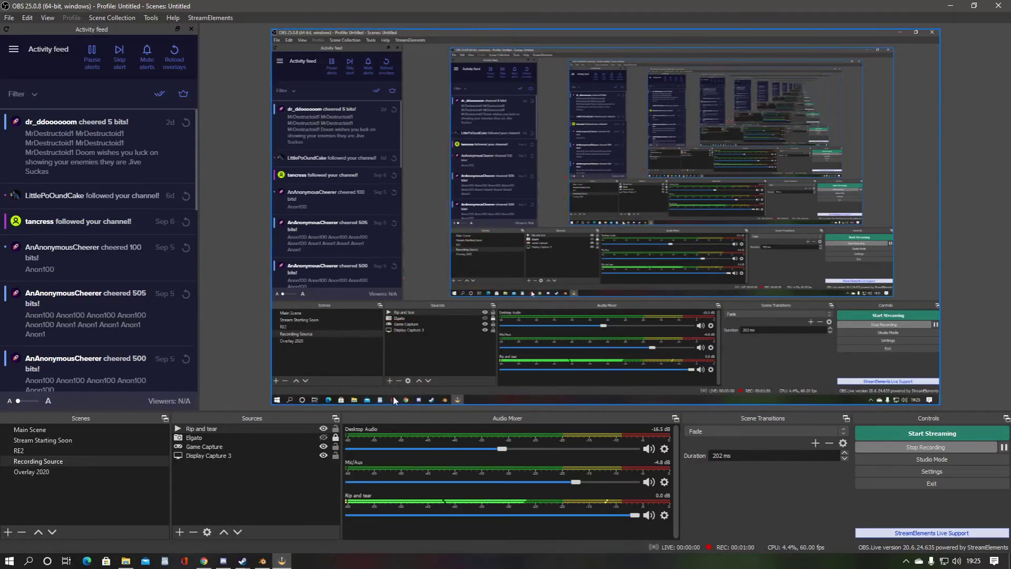